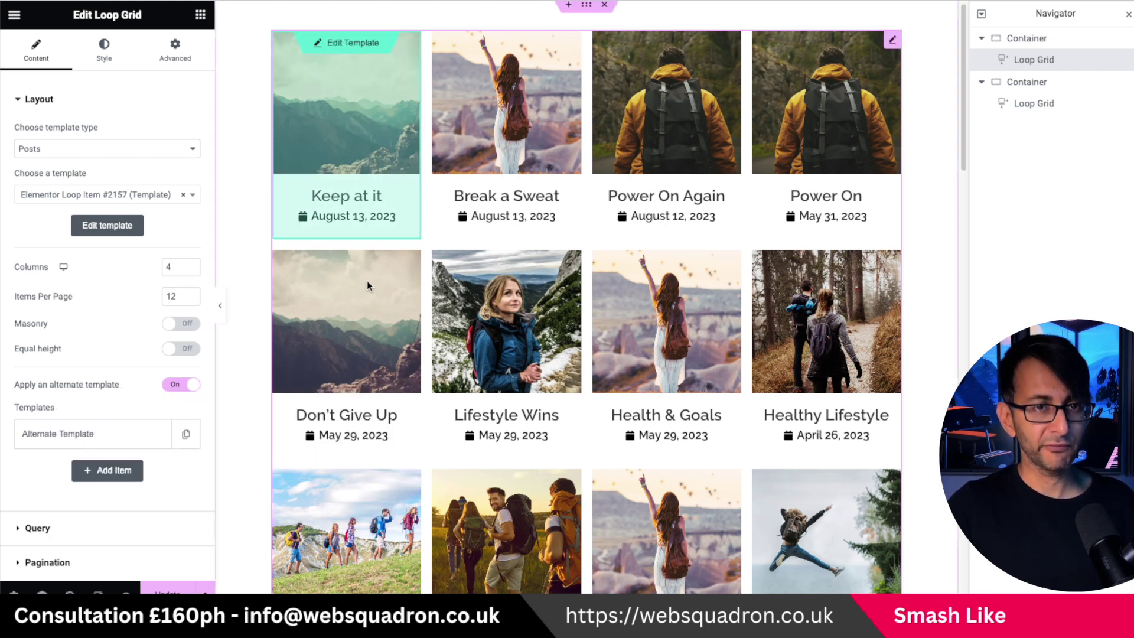
# Open the first card's loop item template, saving the page, and show the featured image's Style settings.
pyautogui.click(352, 44)
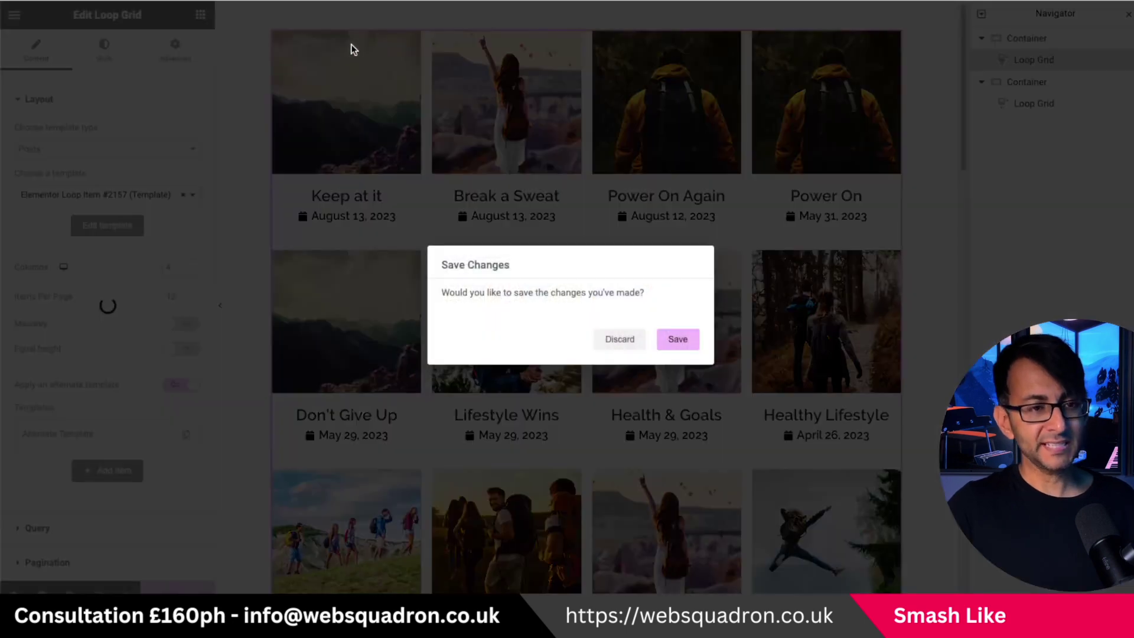
pyautogui.click(678, 339)
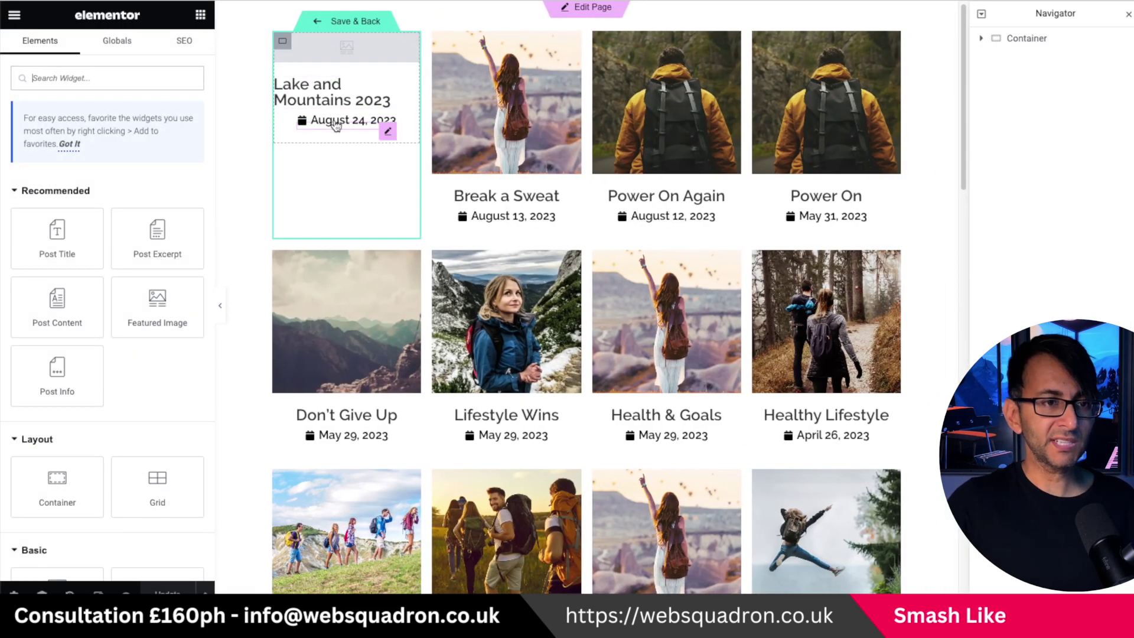
pyautogui.click(390, 132)
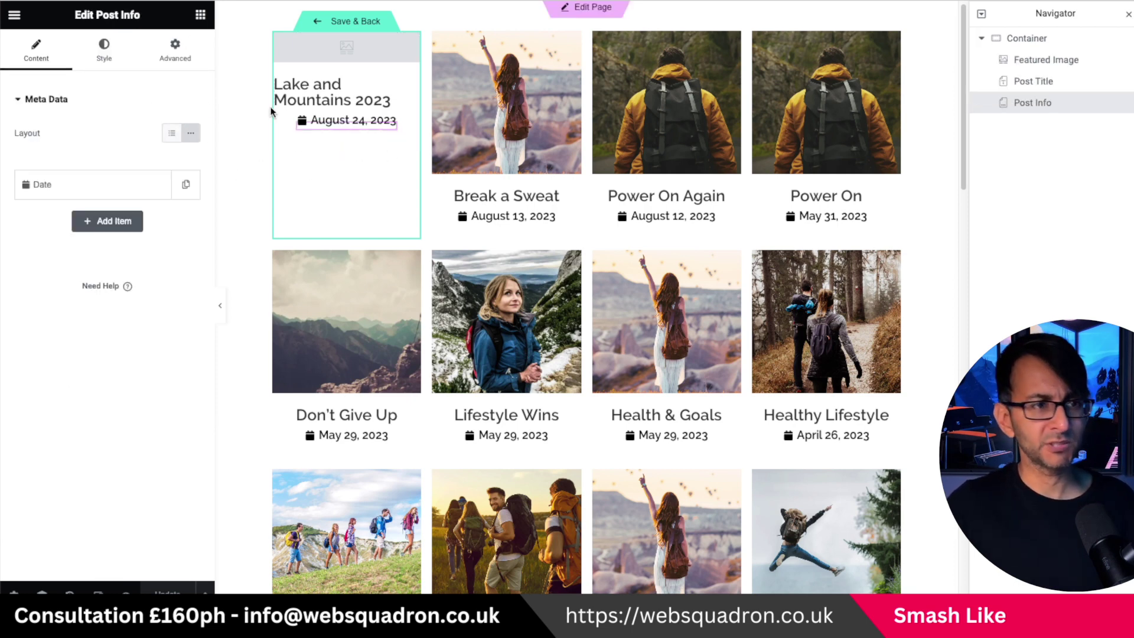
pyautogui.click(1031, 62)
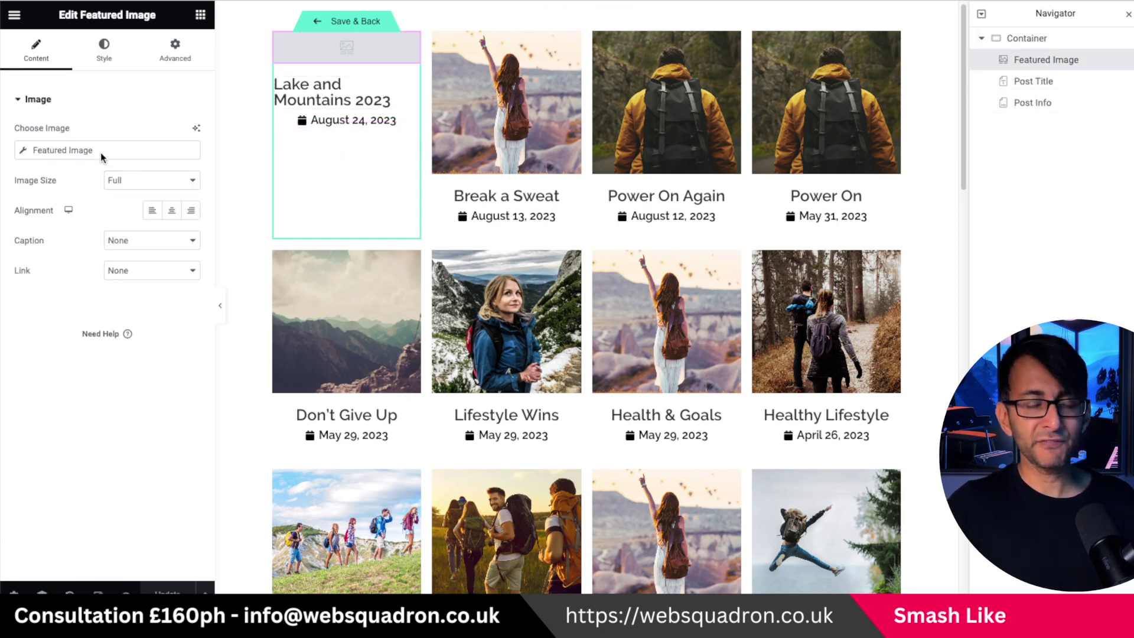
pyautogui.click(101, 50)
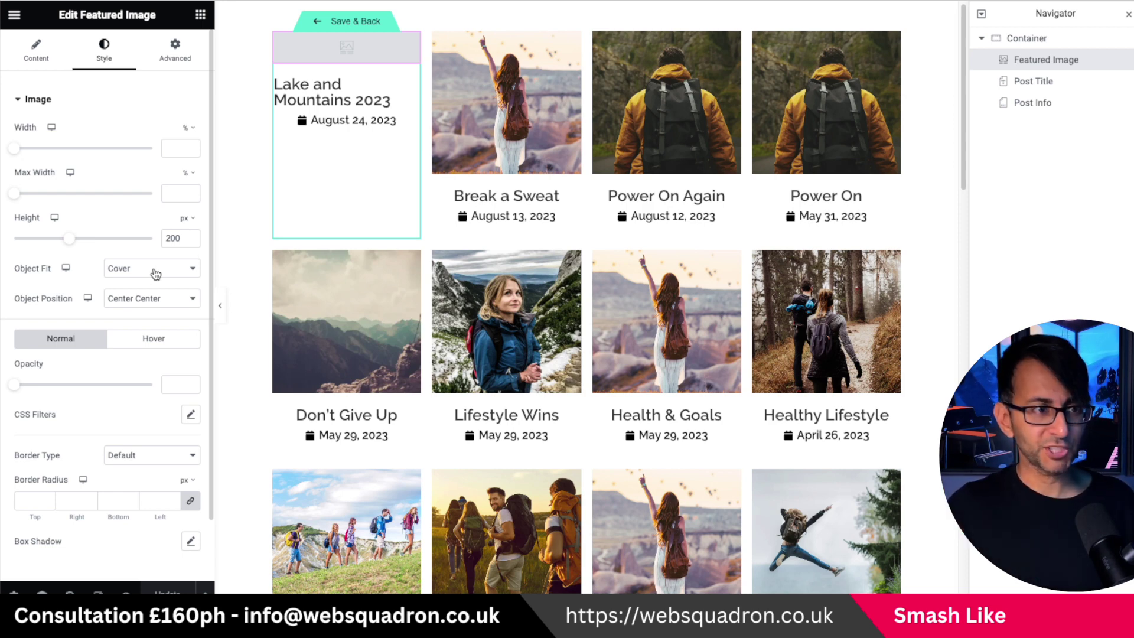
pyautogui.moveTo(180, 240); pyautogui.dragTo(160, 242)
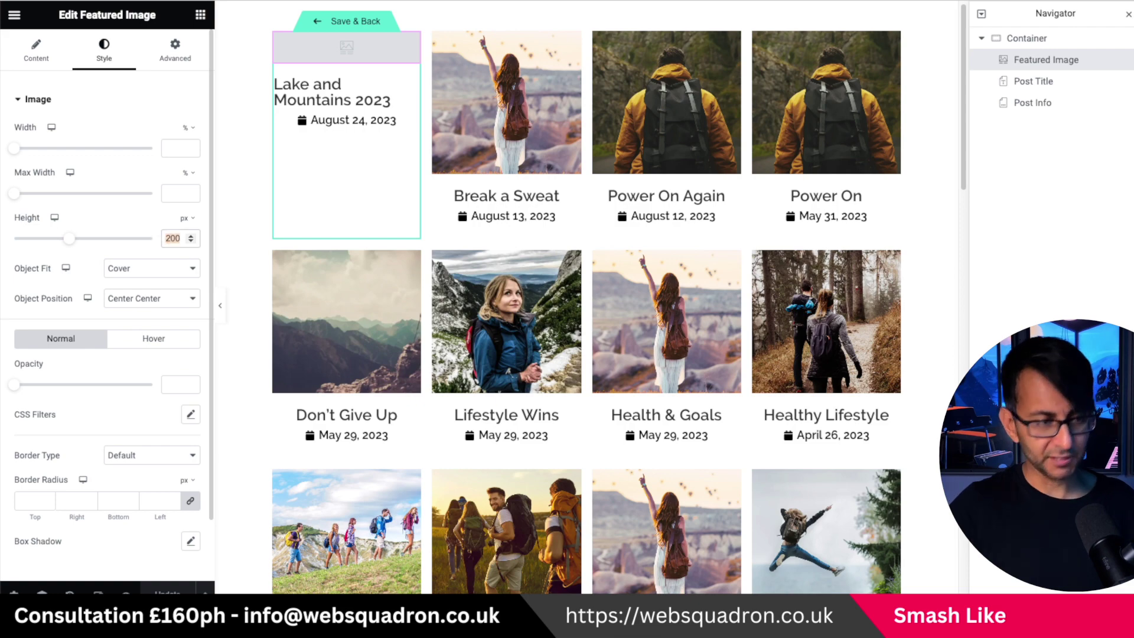
pyautogui.press('BackSpace')
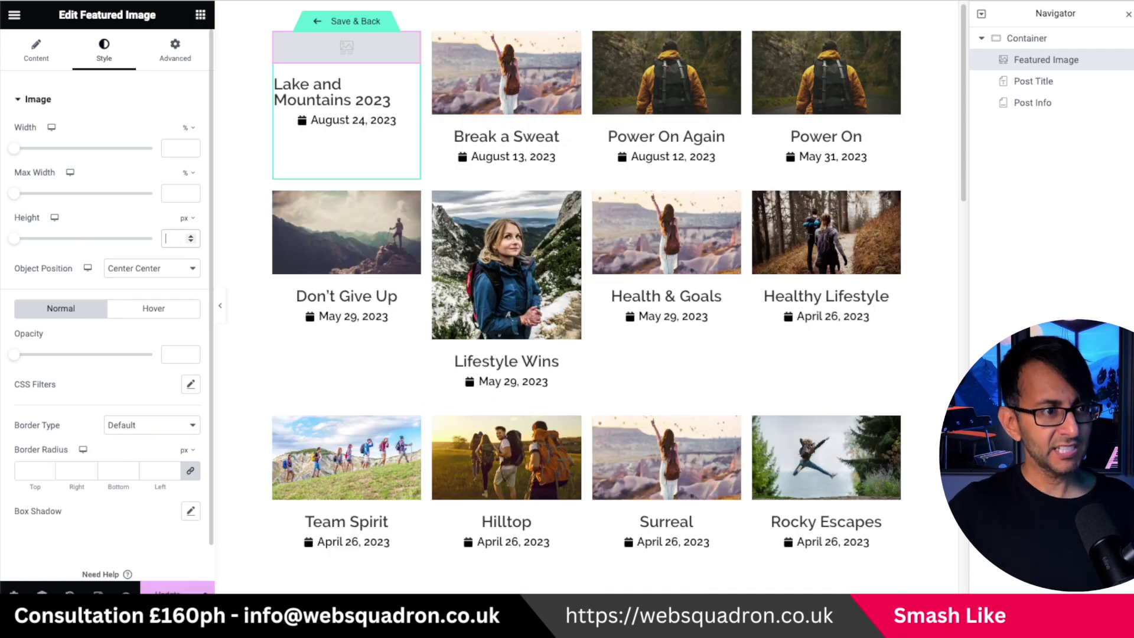
pyautogui.click(155, 273)
pyautogui.click(142, 269)
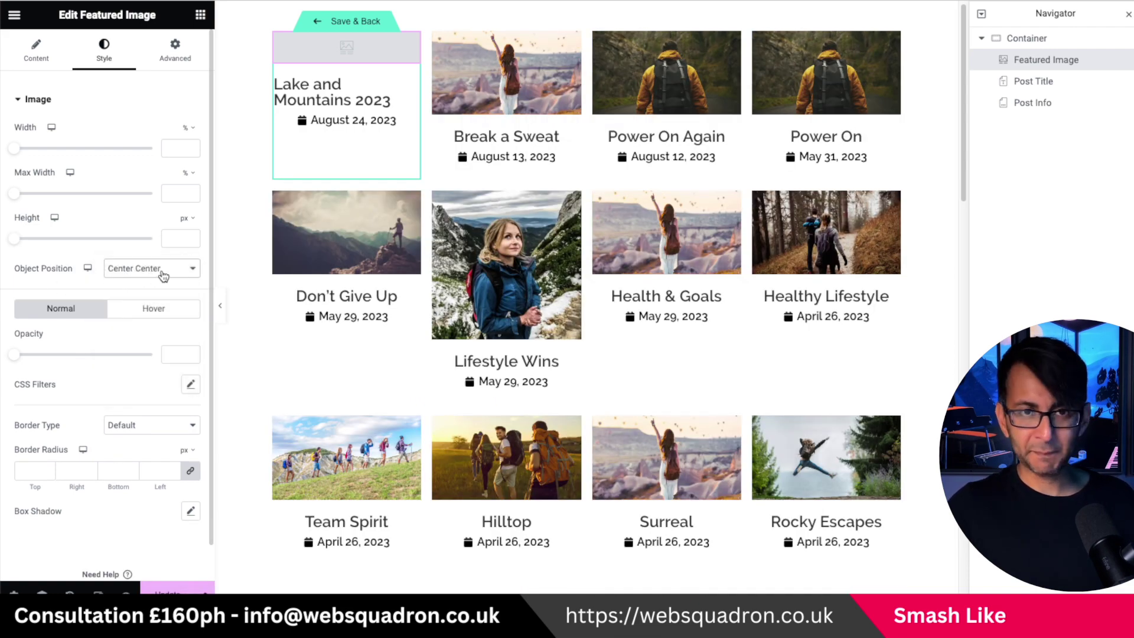
pyautogui.write('200')
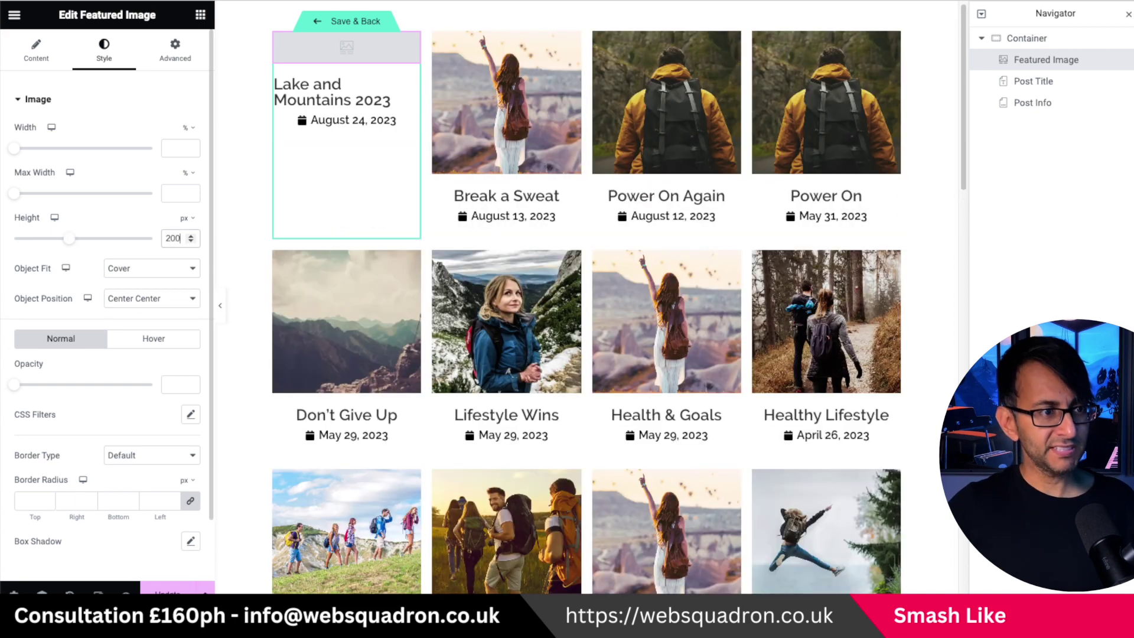
pyautogui.click(155, 304)
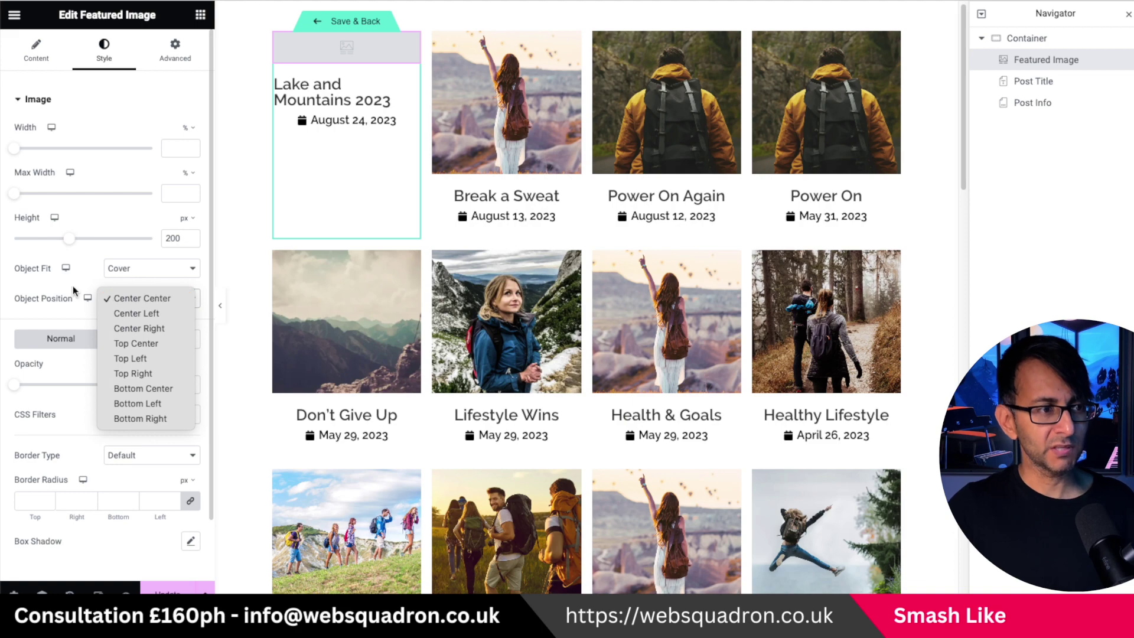
pyautogui.click(140, 267)
pyautogui.click(140, 269)
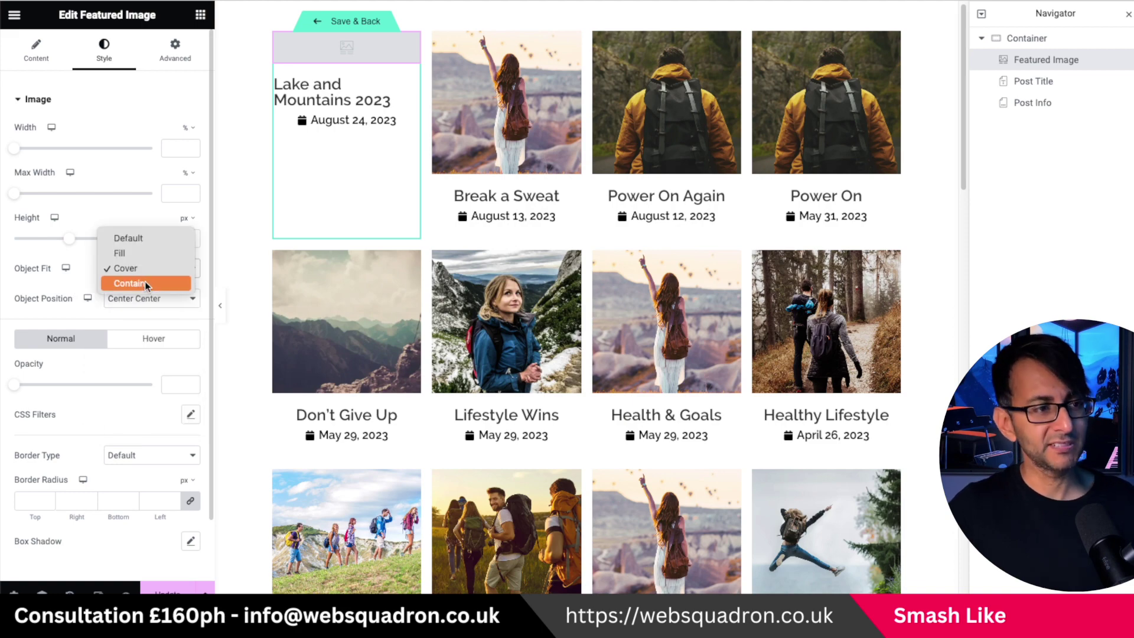
pyautogui.click(144, 282)
pyautogui.click(148, 268)
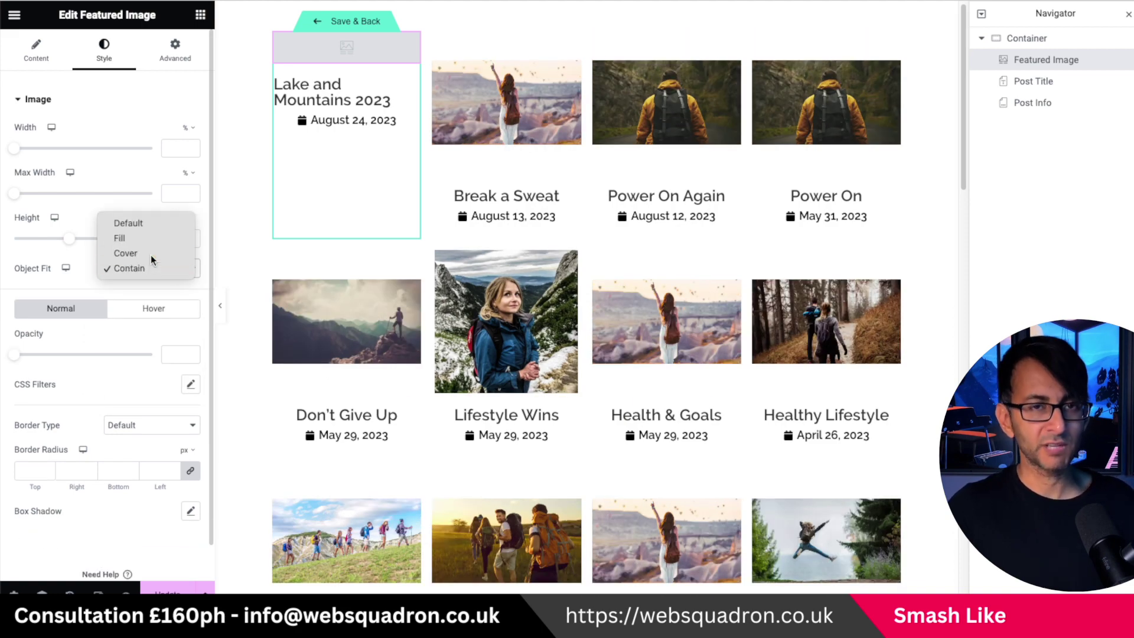
pyautogui.click(151, 253)
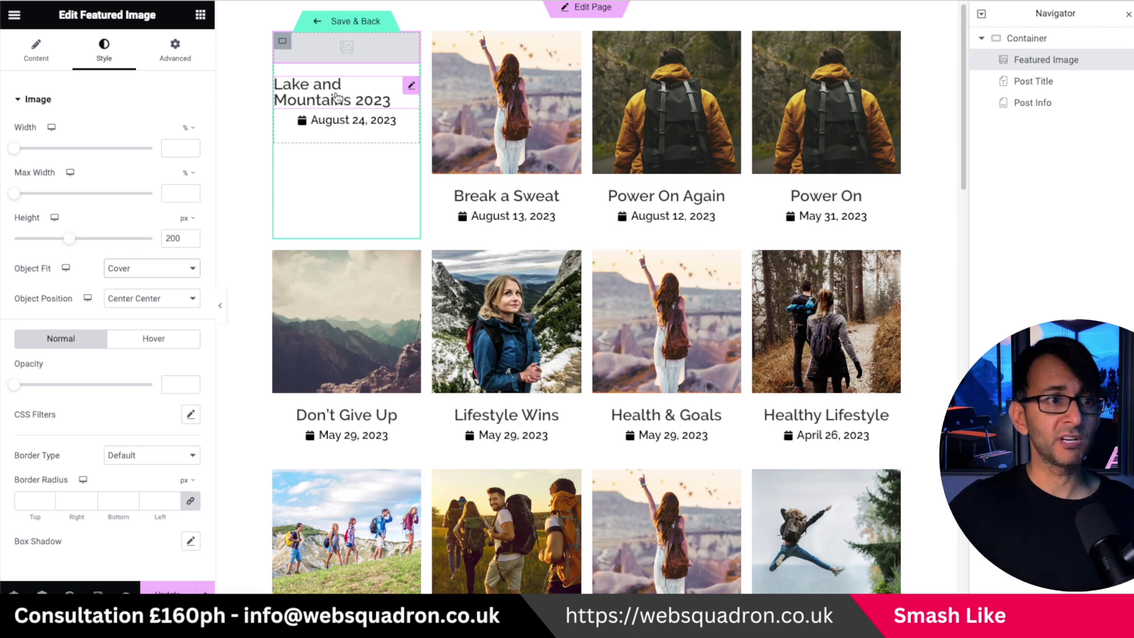
# Copy the loop item's container, save the template with Save & Back, and expand the page container.
pyautogui.rightClick(281, 47)
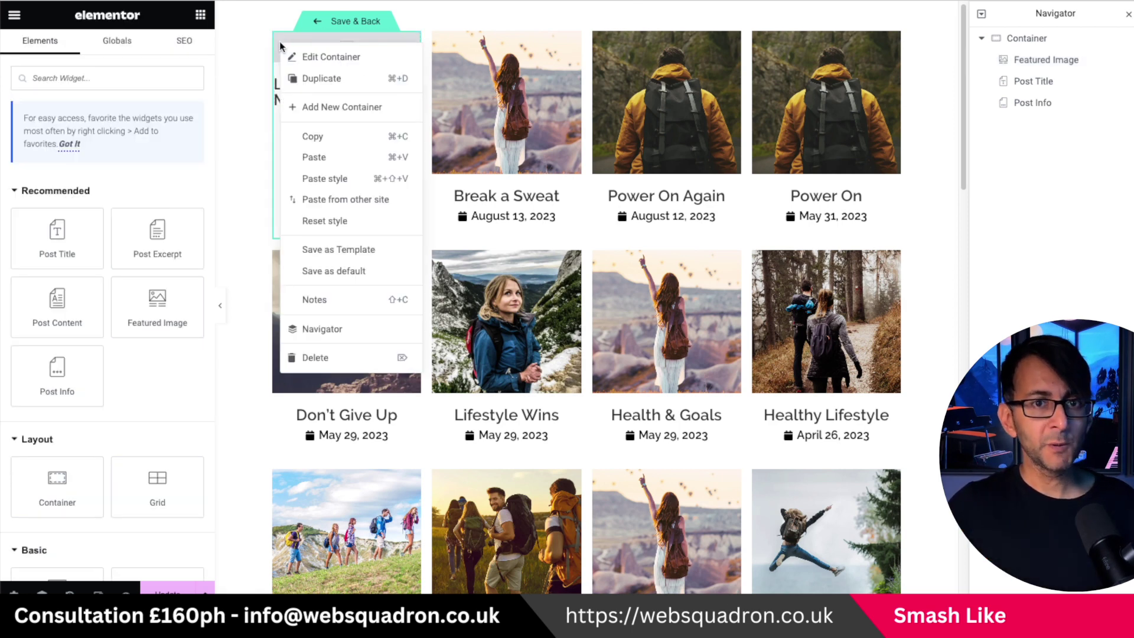
pyautogui.click(346, 139)
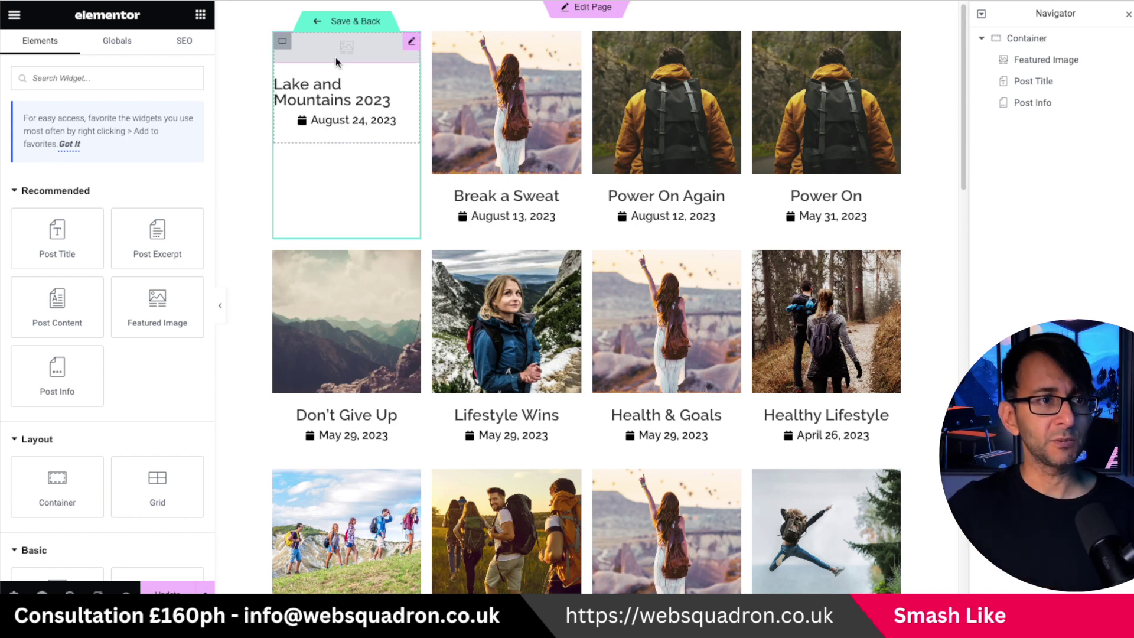
pyautogui.click(359, 22)
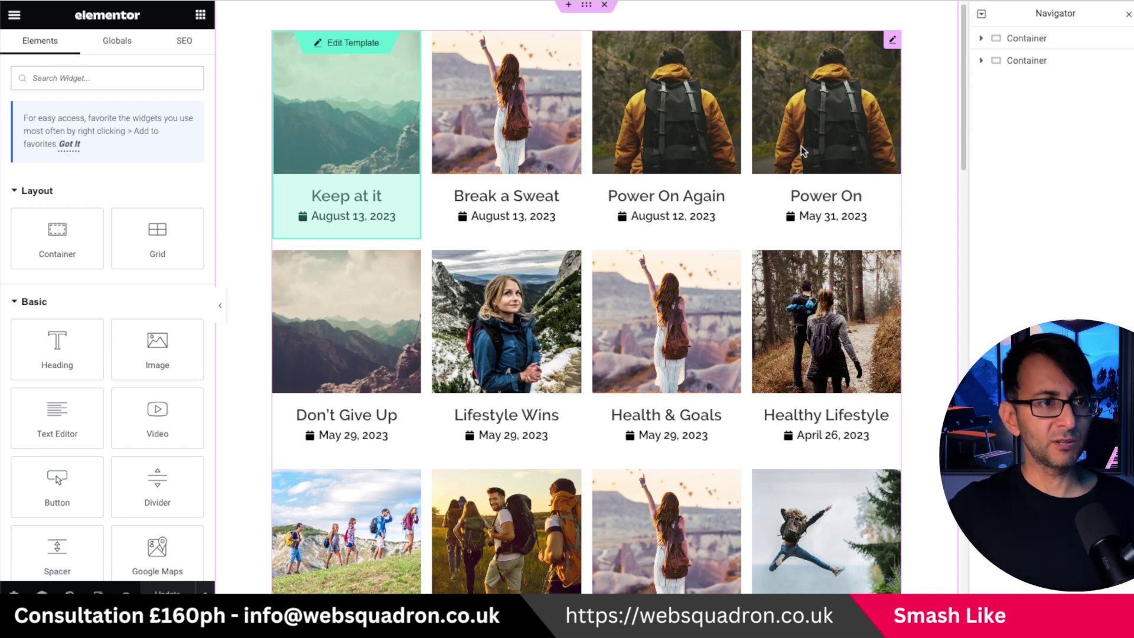
pyautogui.click(981, 39)
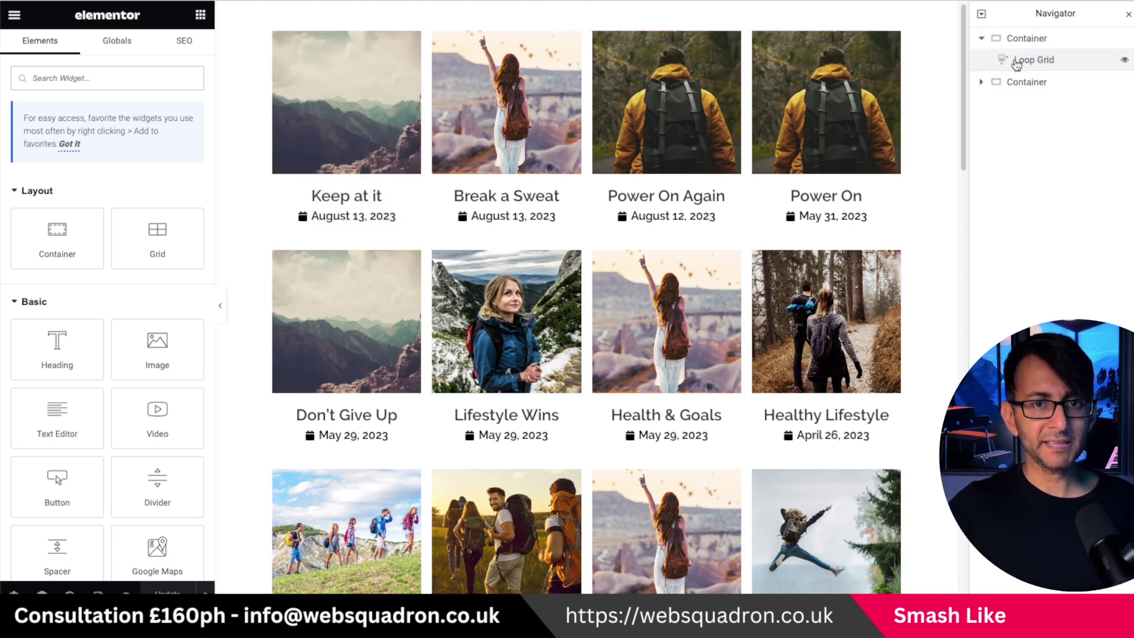
# Create a new alternate loop item template for the Loop Grid, saving the page first.
pyautogui.click(1014, 61)
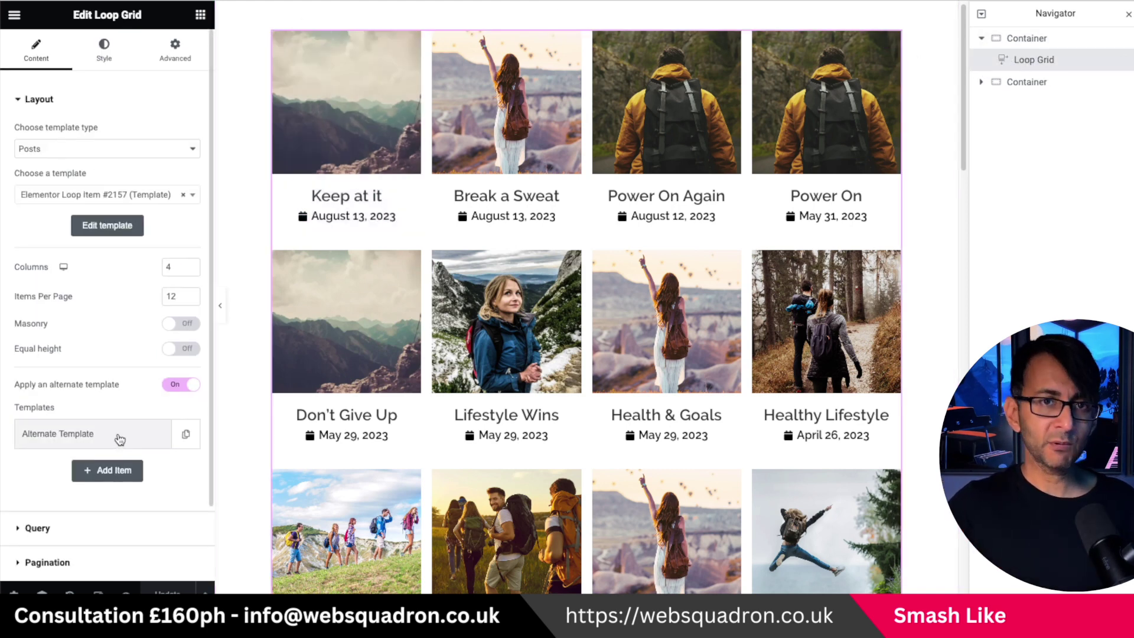
pyautogui.click(120, 439)
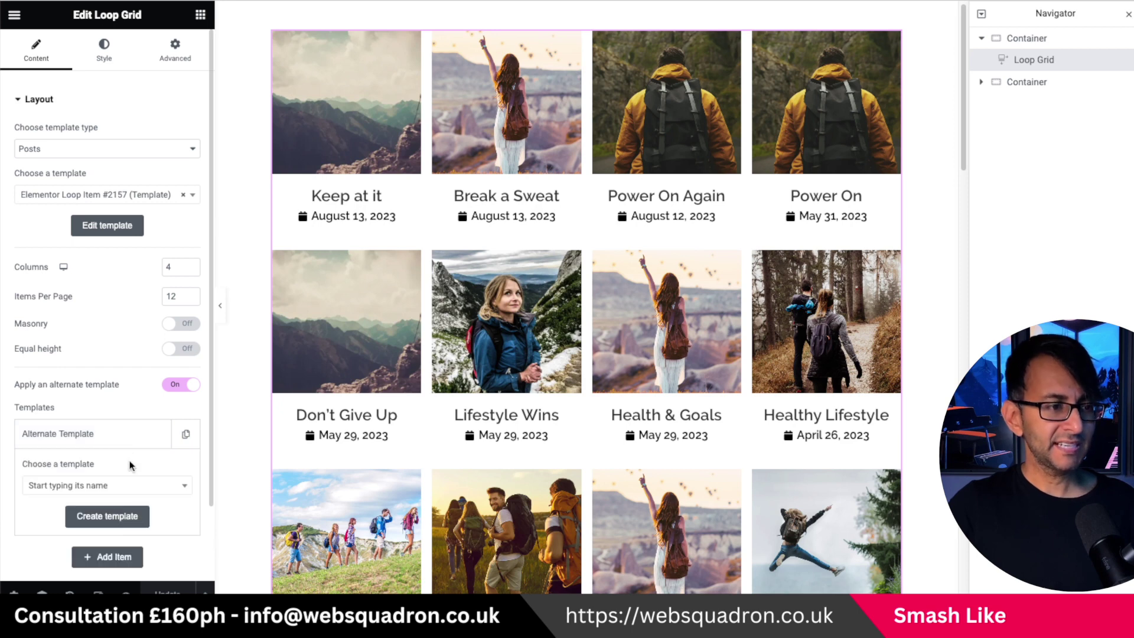
pyautogui.click(150, 486)
pyautogui.write('loop')
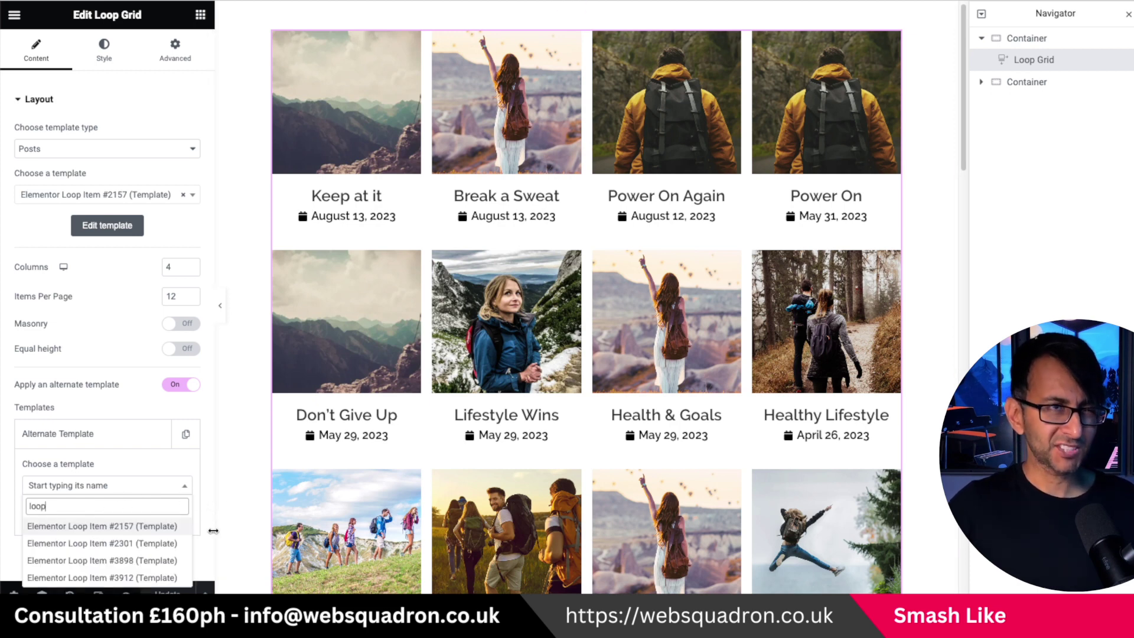
pyautogui.scroll(-3, 207, 540)
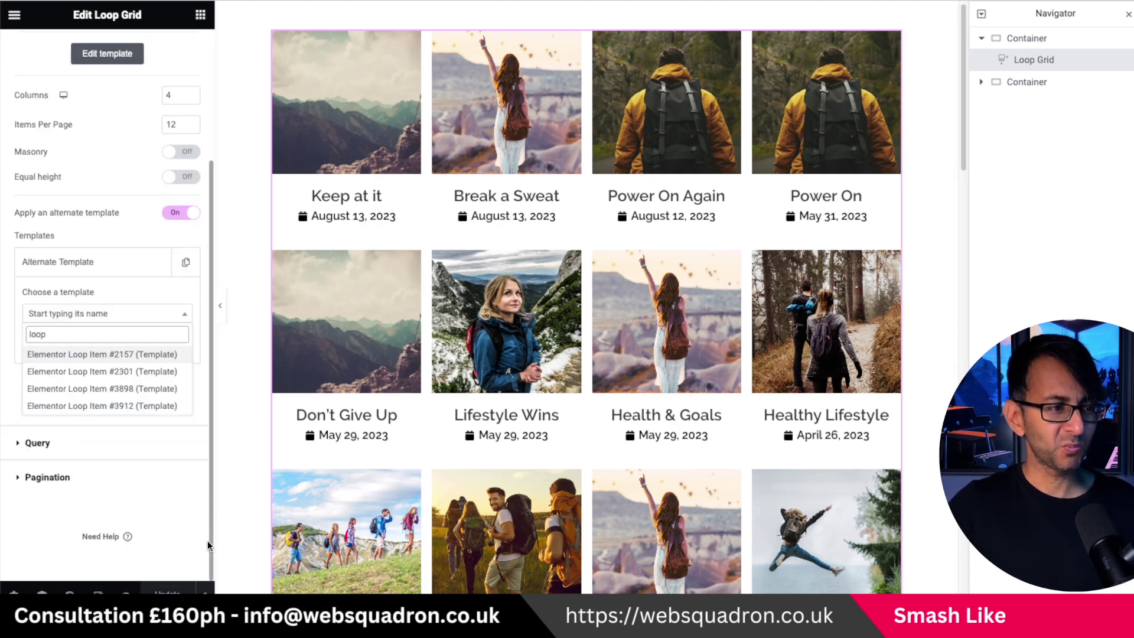
pyautogui.click(121, 296)
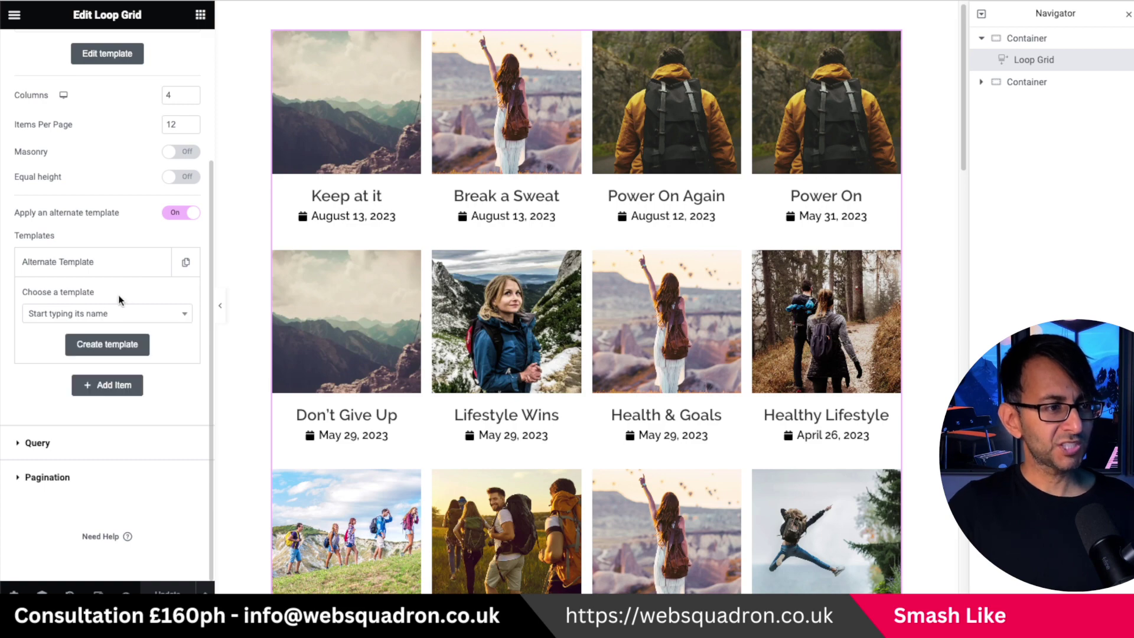
pyautogui.click(106, 345)
pyautogui.click(675, 341)
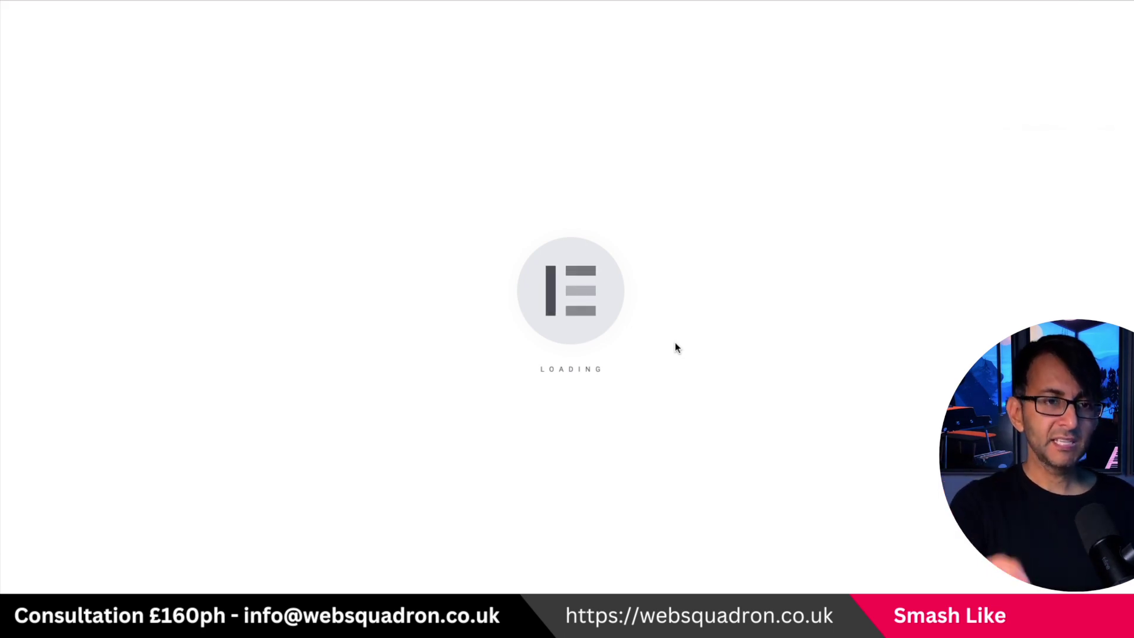
# Paste the copied post card into the empty template and select its featured image.
pyautogui.rightClick(499, 307)
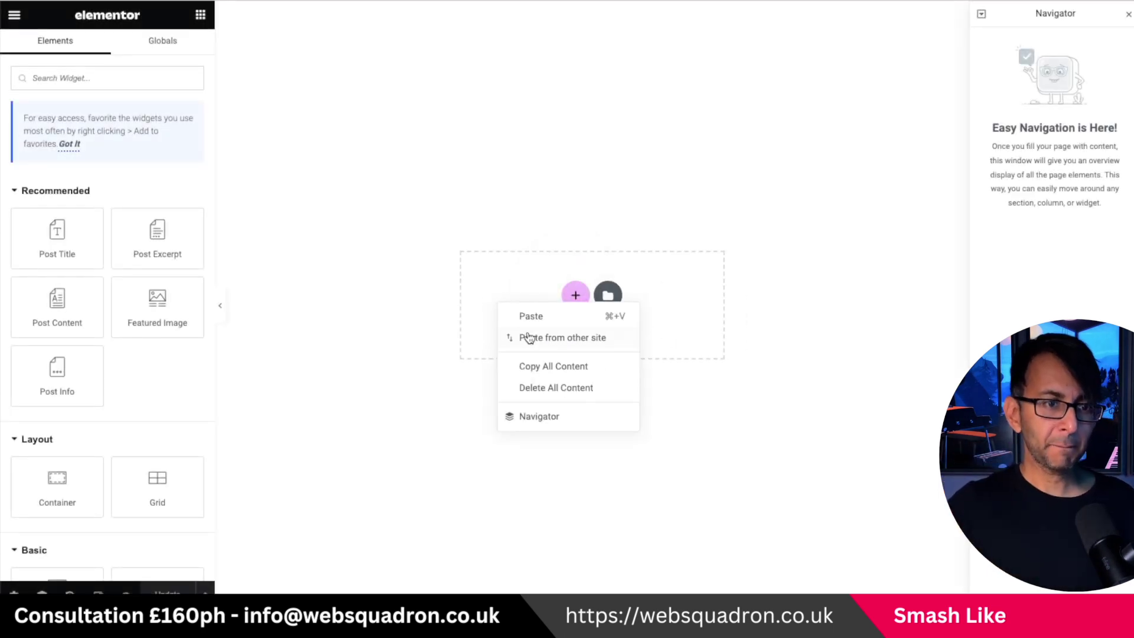
pyautogui.click(537, 315)
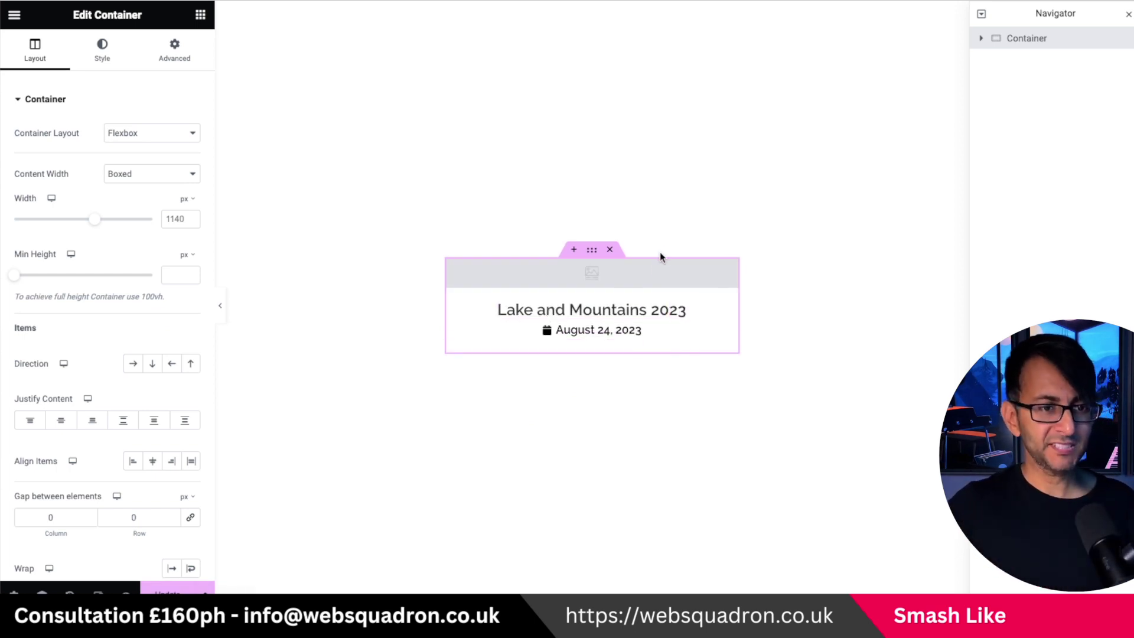
pyautogui.click(656, 270)
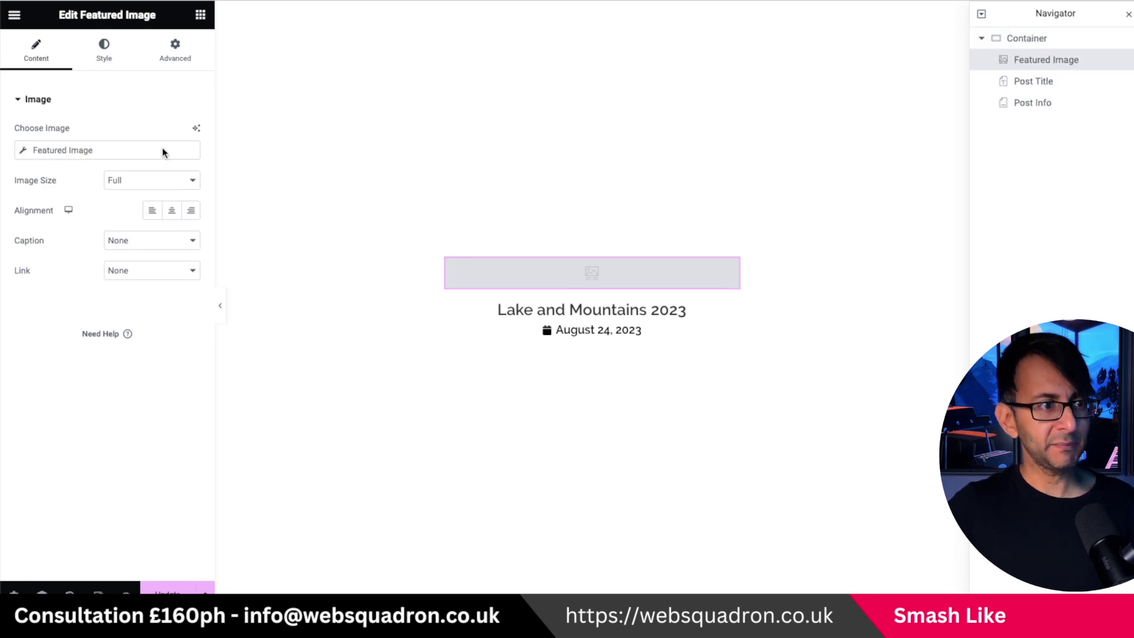
# Set the featured image height to 400 px and save the template.
pyautogui.click(104, 50)
pyautogui.doubleClick(165, 238)
pyautogui.write('400')
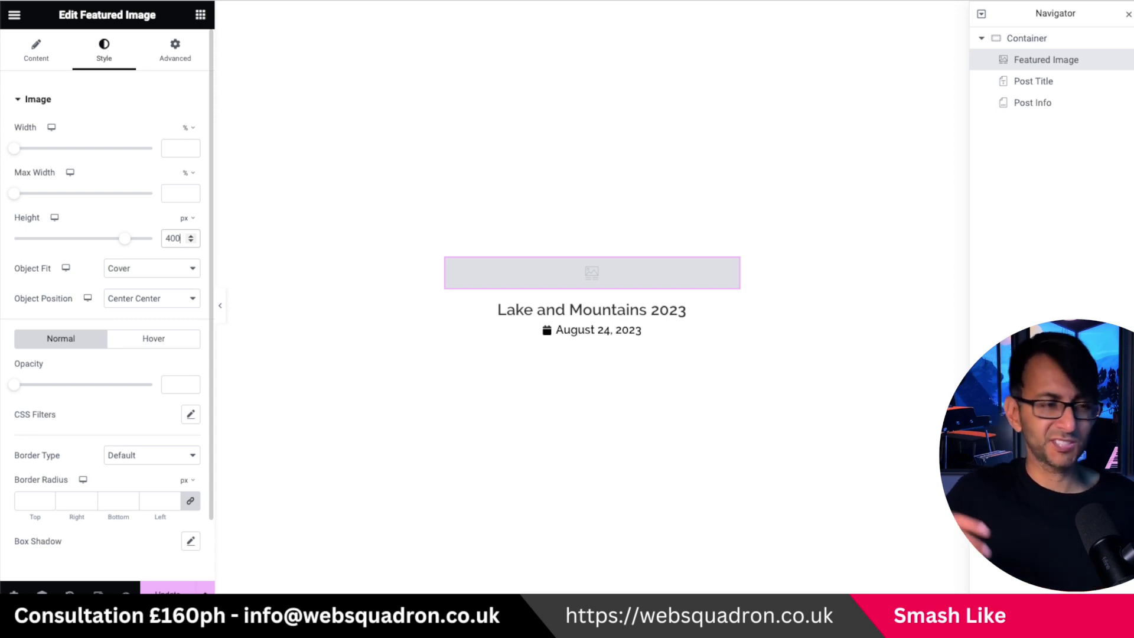
pyautogui.click(178, 238)
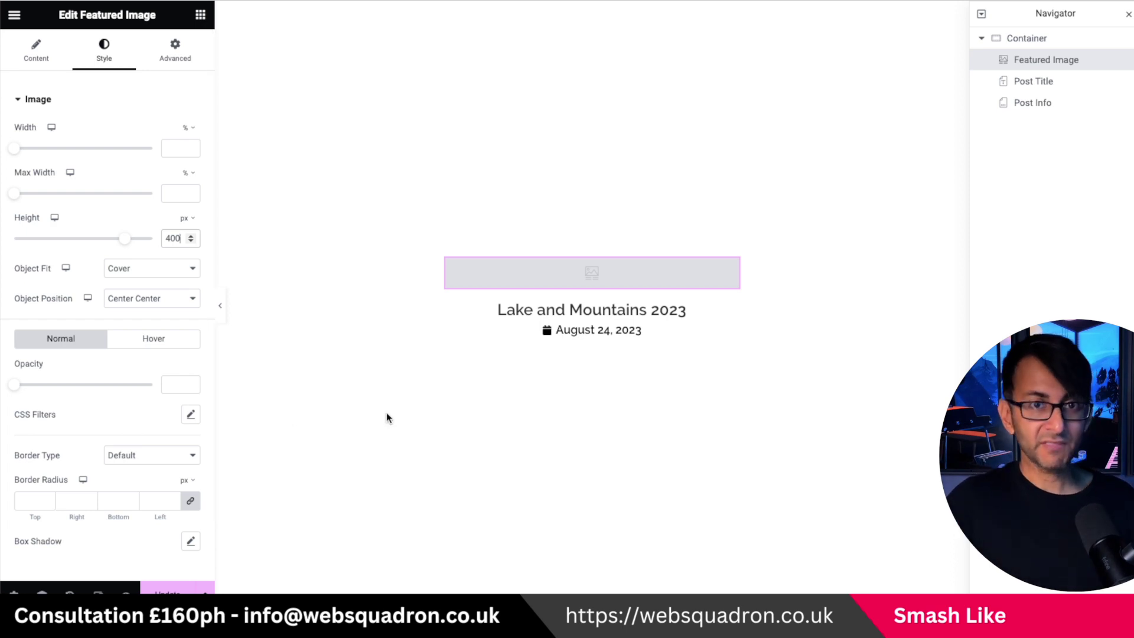
pyautogui.hotkey('ctrl', 's')
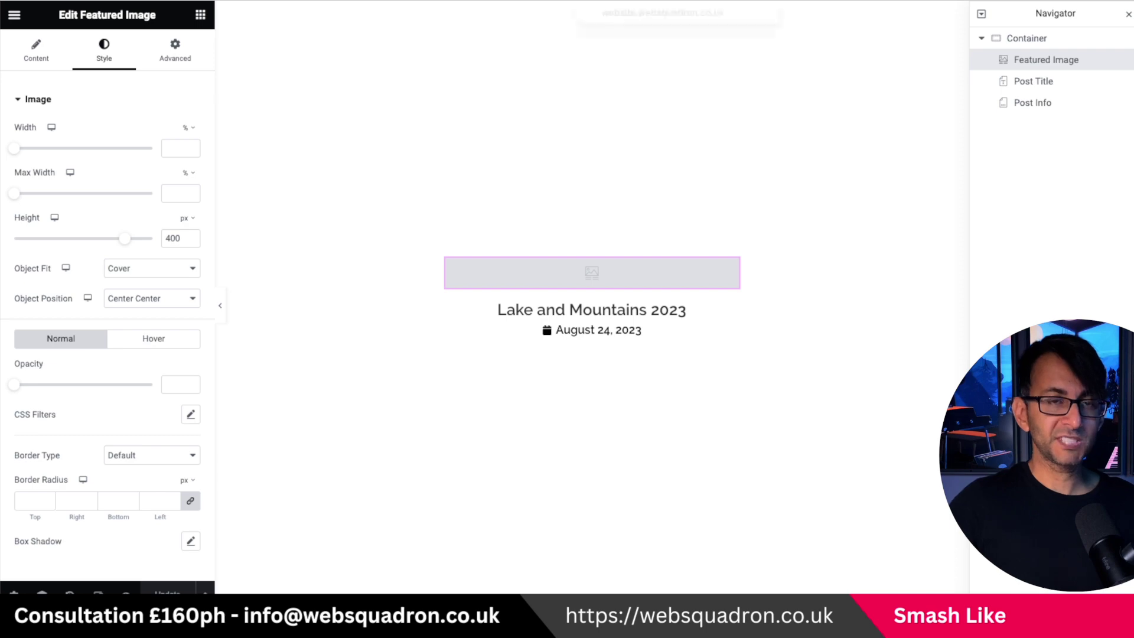
pyautogui.click(620, 2)
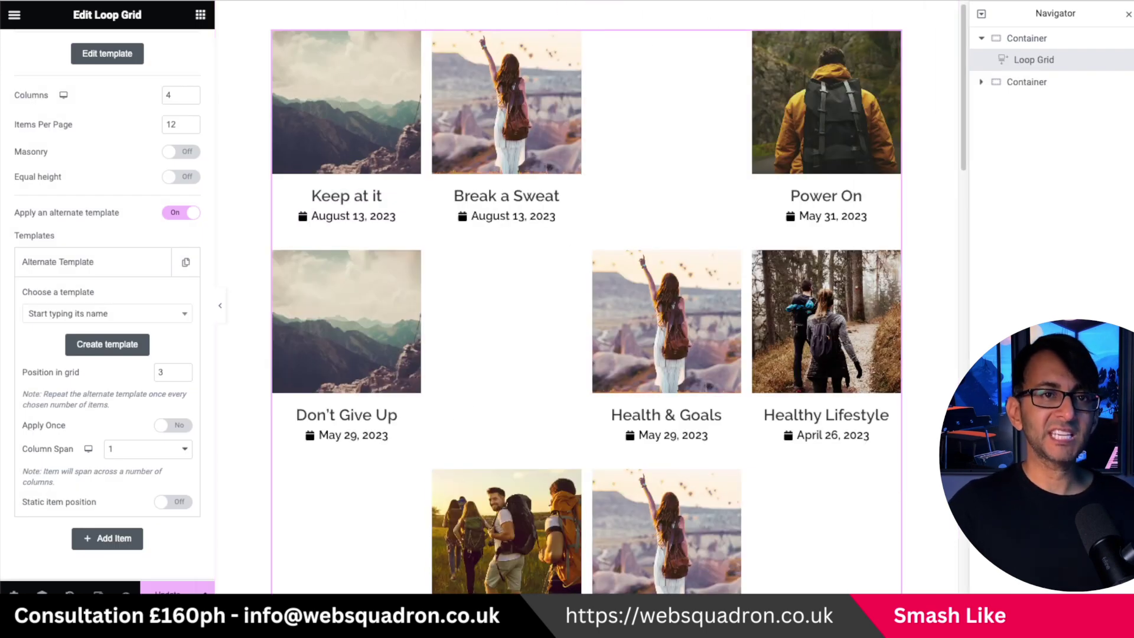
# On the Loop Grid page, search 'loop' and choose Elementor Loop Item #4031 as the alternate template.
pyautogui.hotkey('ctrl', 'shift', 'Tab')
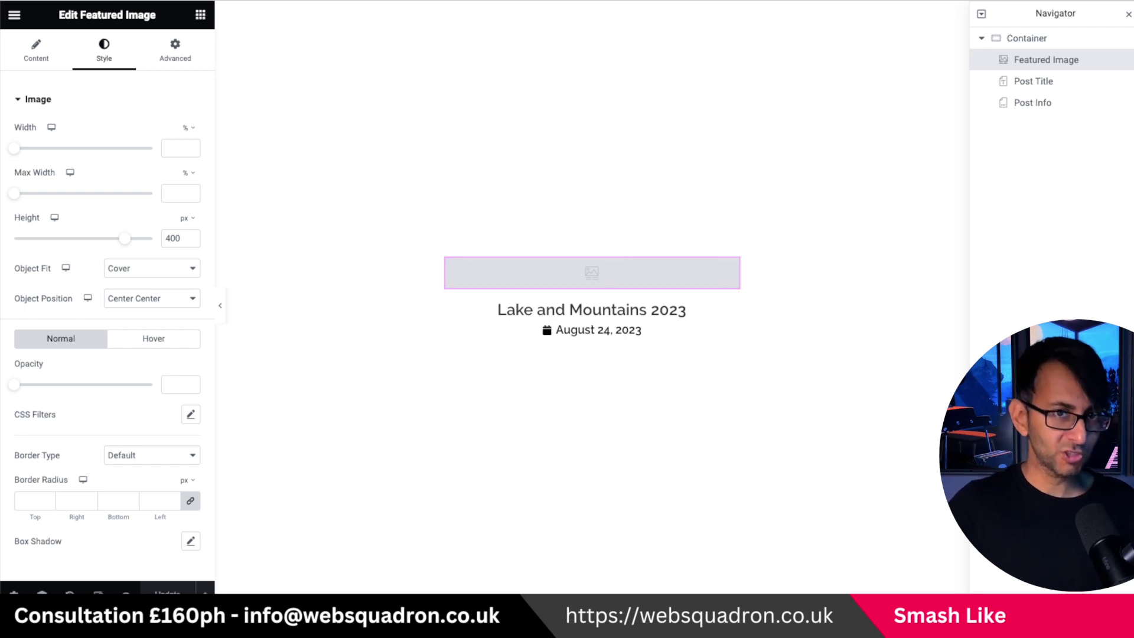
pyautogui.hotkey('ctrl', 'Tab')
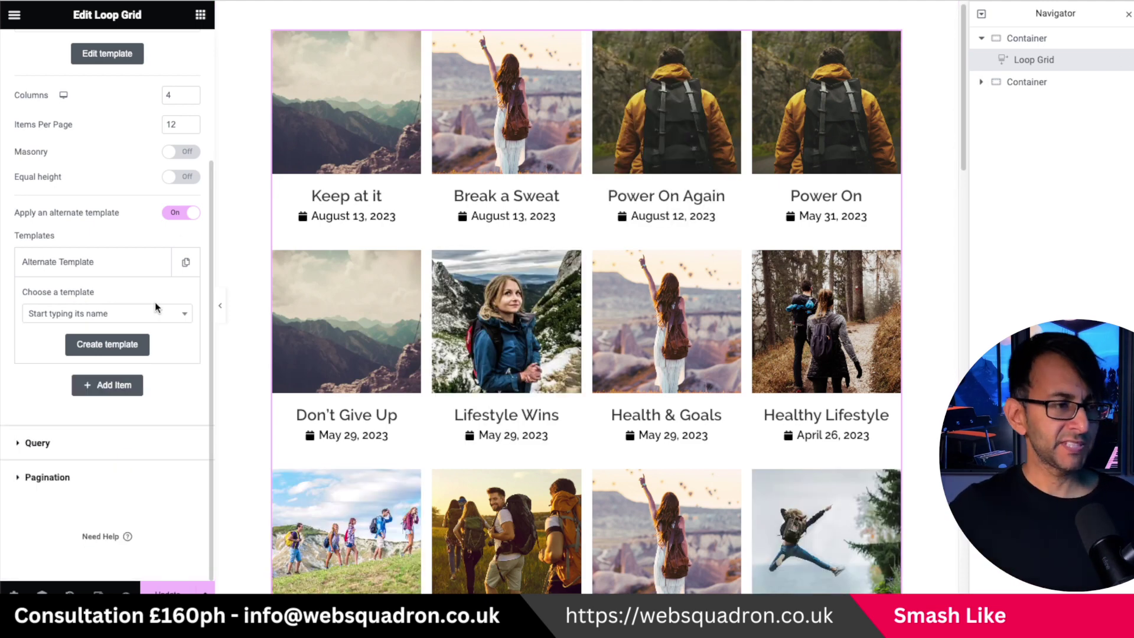
pyautogui.click(154, 313)
pyautogui.write('loop')
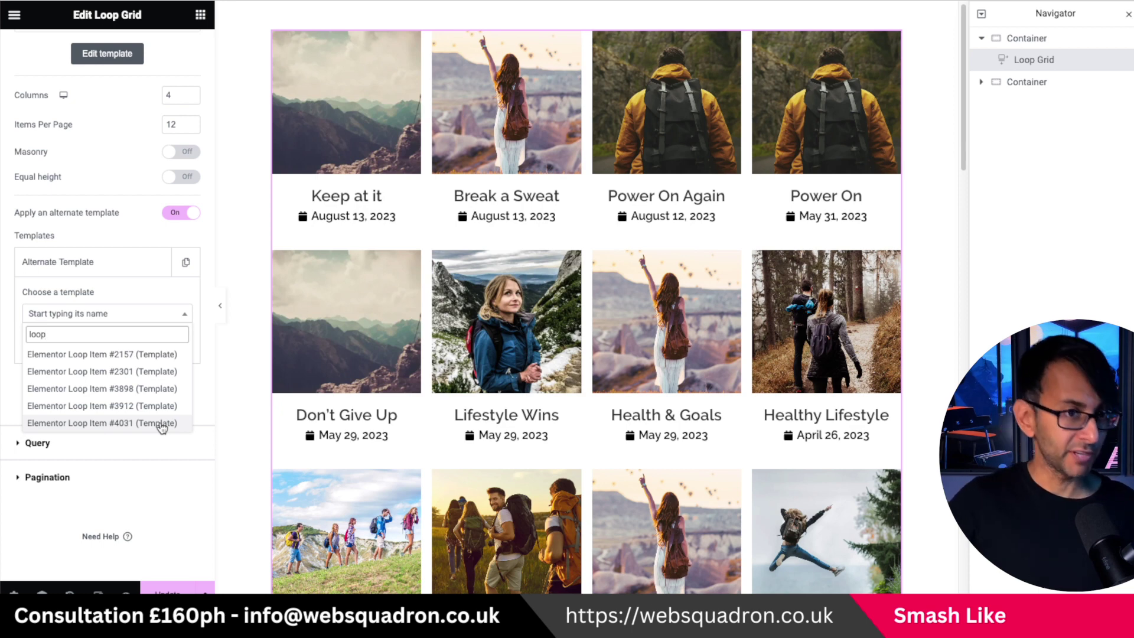
pyautogui.click(163, 424)
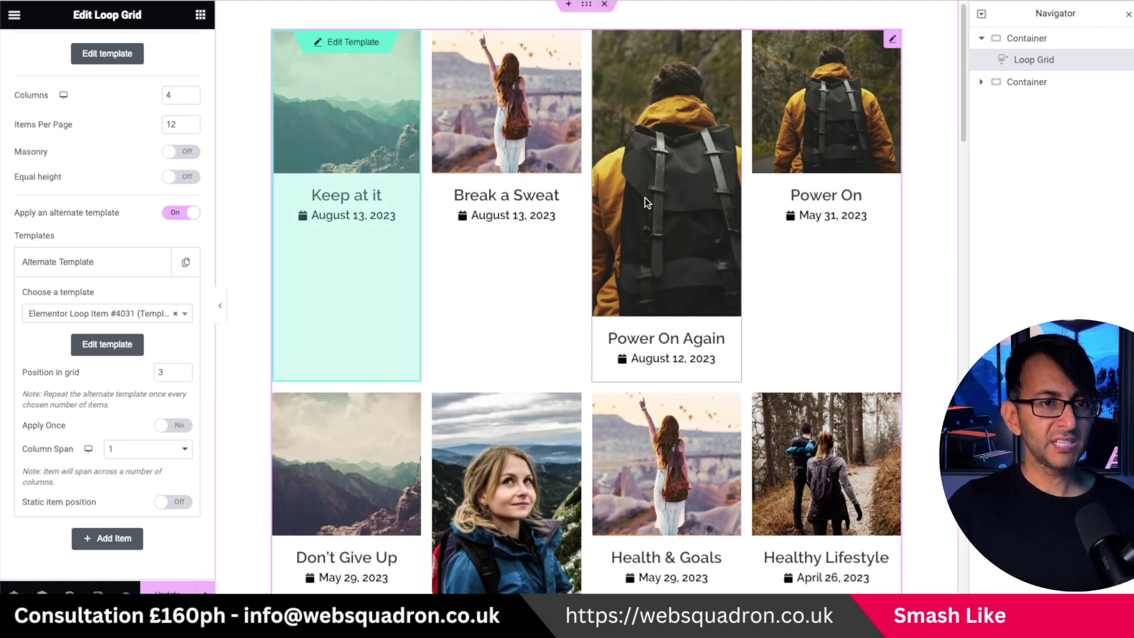
# Switch the Loop Grid's Masonry option On so tall and short cards interlock.
pyautogui.scroll(-3, 645, 197)
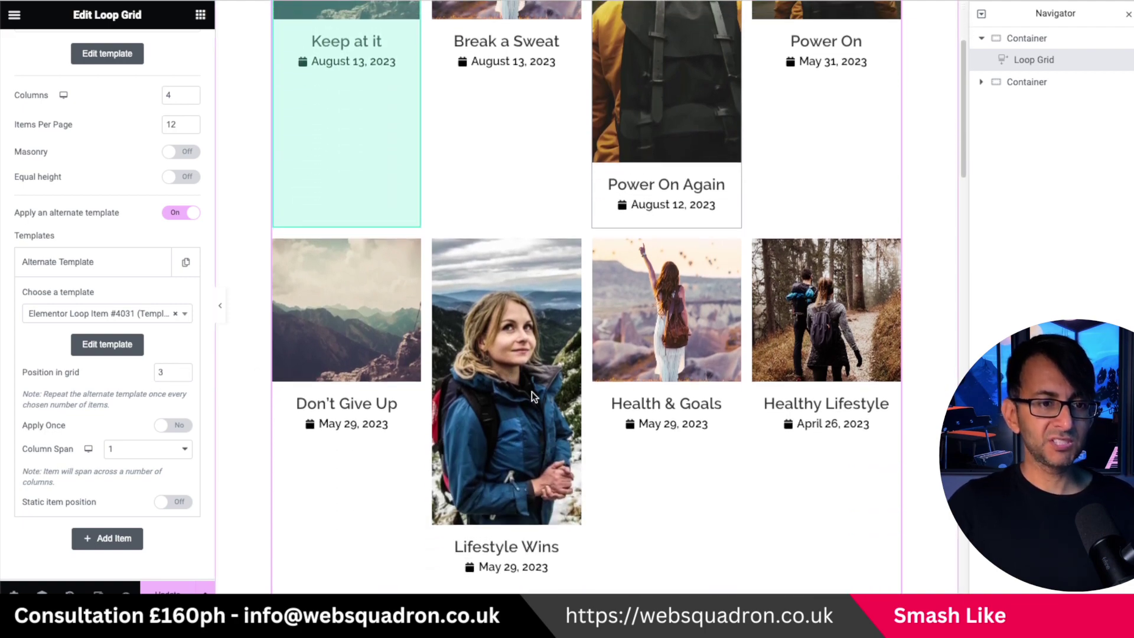
pyautogui.scroll(3, 531, 392)
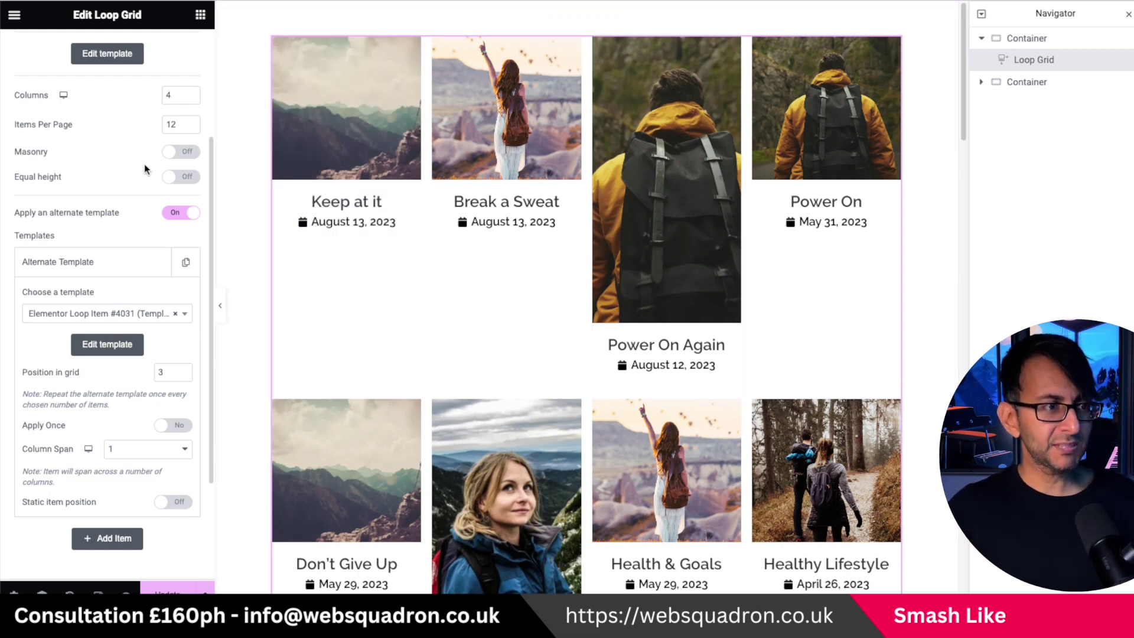
pyautogui.click(188, 153)
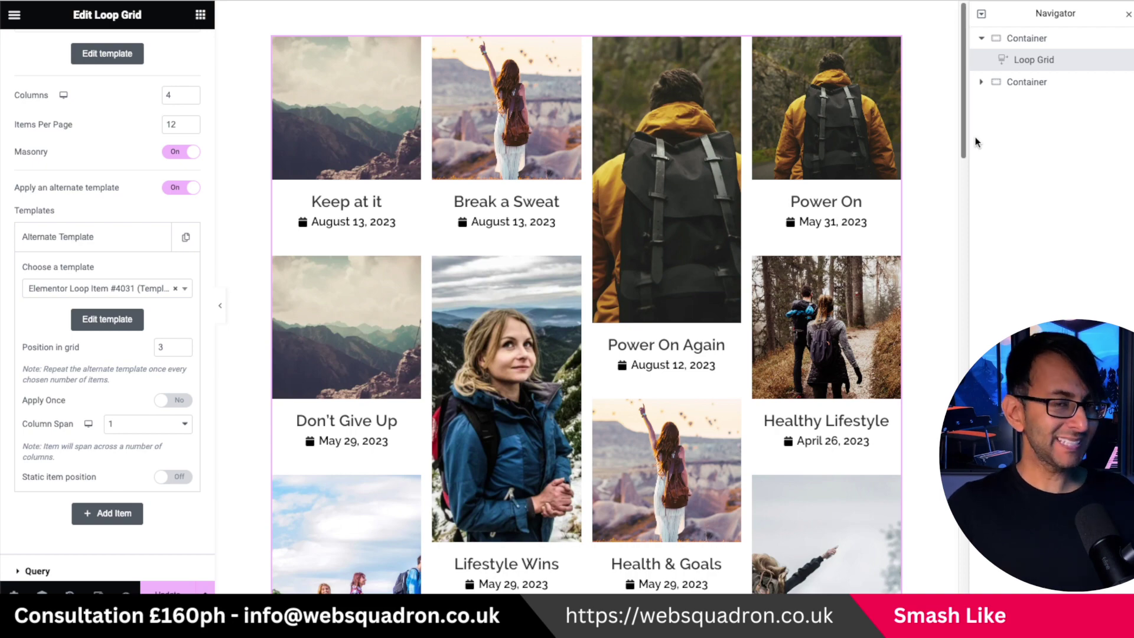
pyautogui.moveTo(965, 148); pyautogui.dragTo(965, 222)
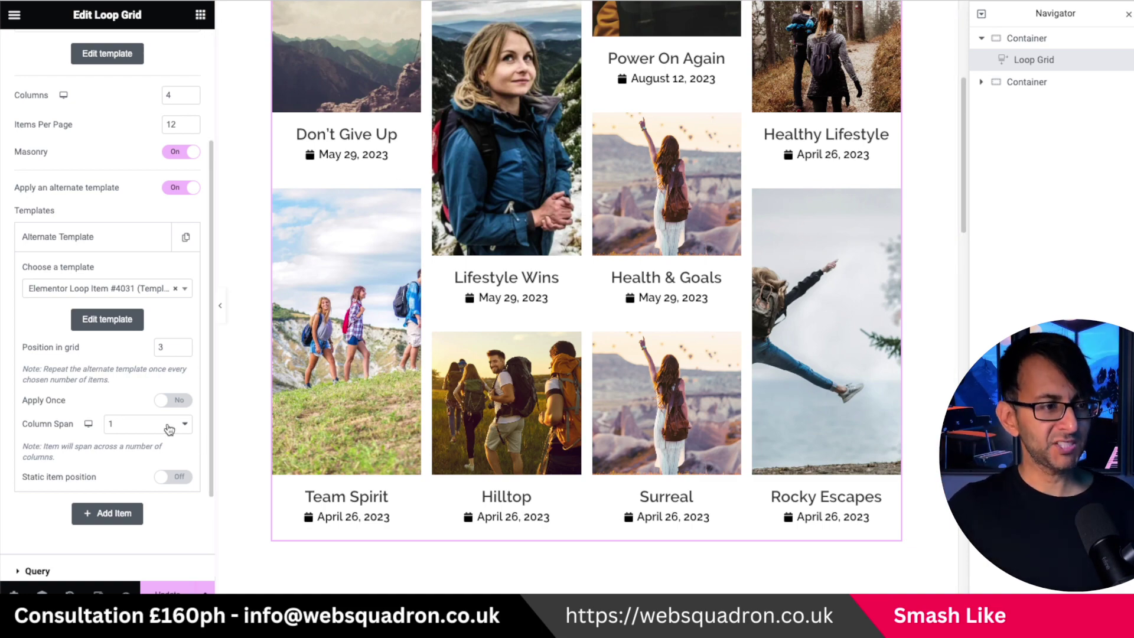
pyautogui.click(181, 403)
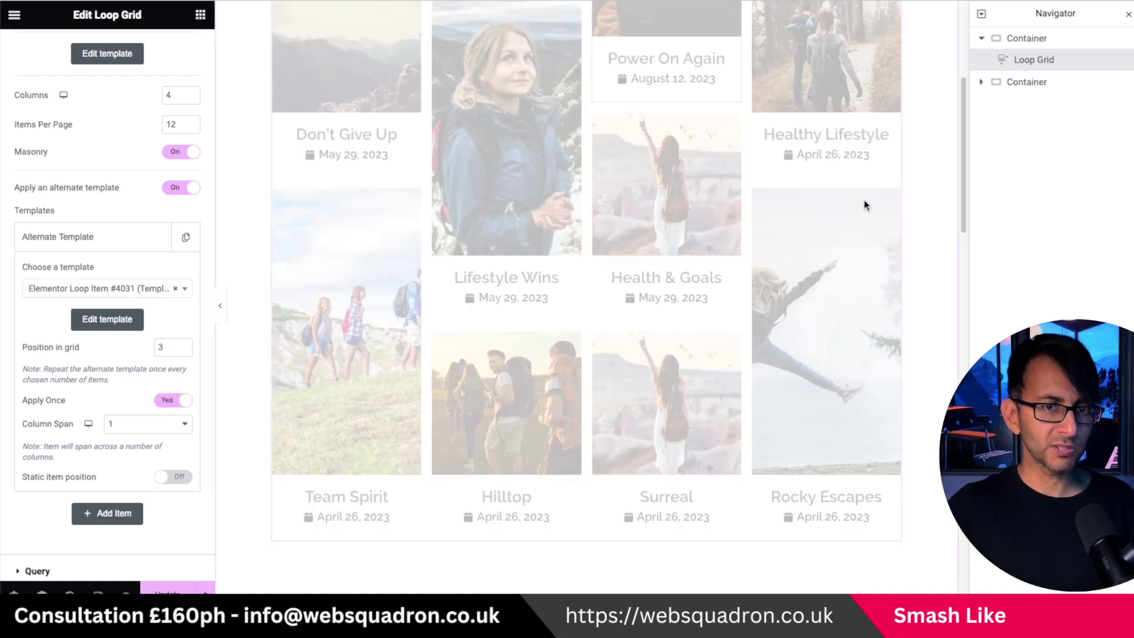
pyautogui.scroll(3, 966, 177)
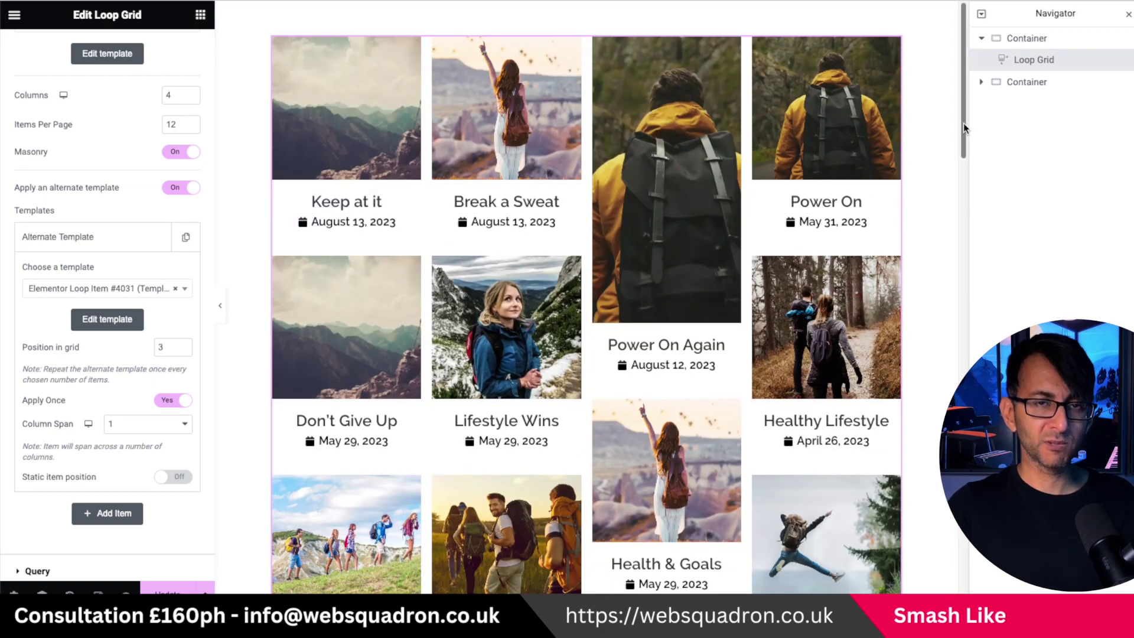
pyautogui.moveTo(962, 123); pyautogui.dragTo(960, 234)
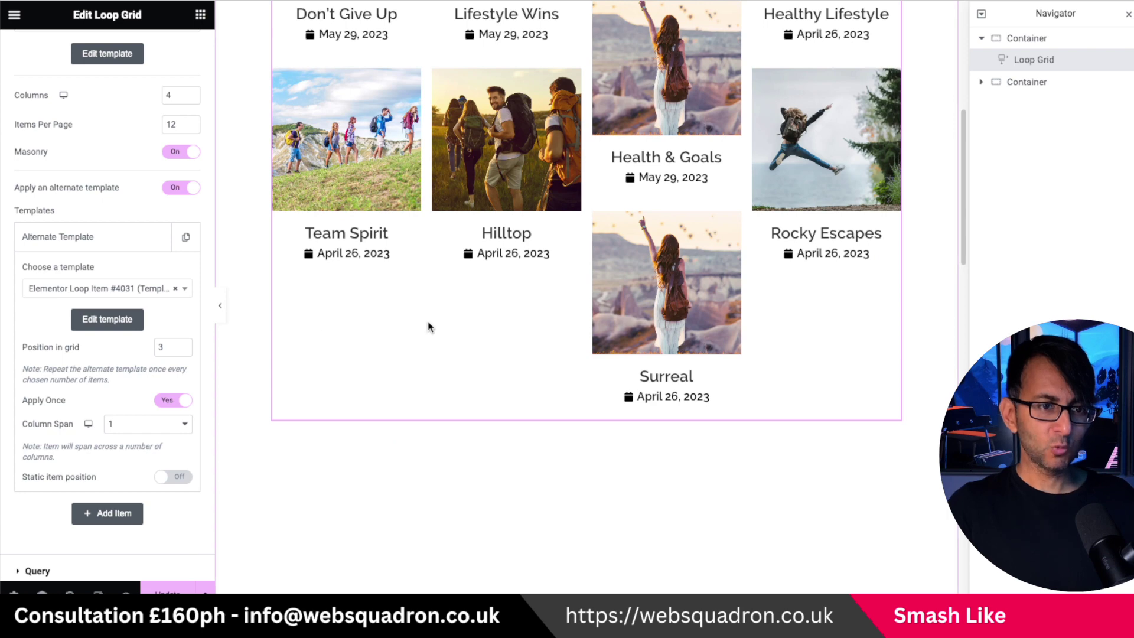
pyautogui.click(173, 401)
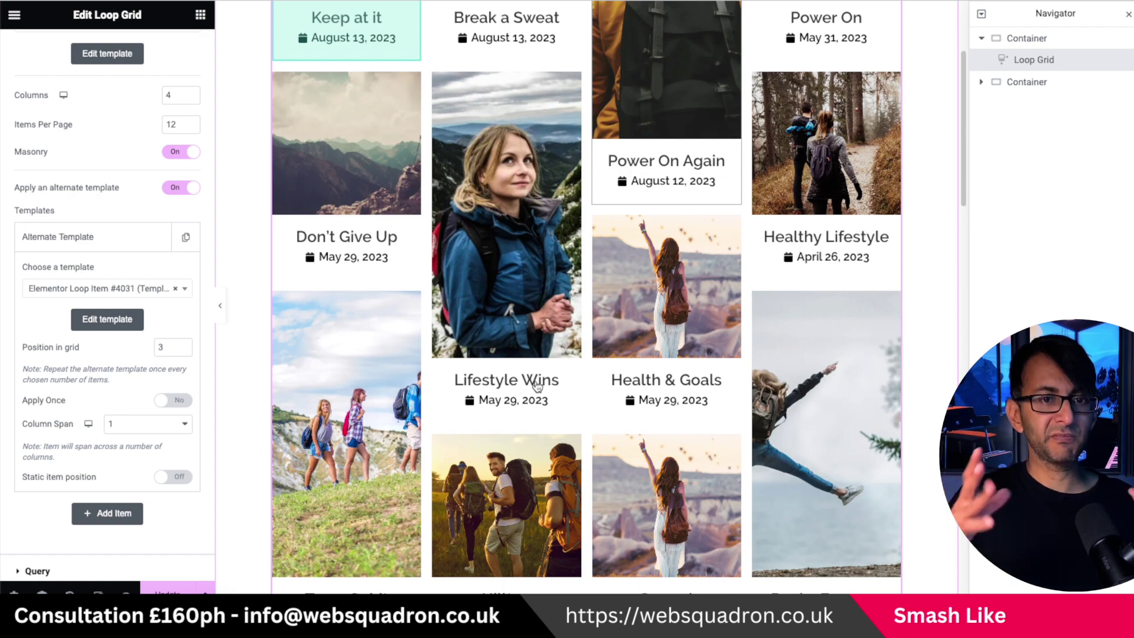
pyautogui.scroll(3, 536, 385)
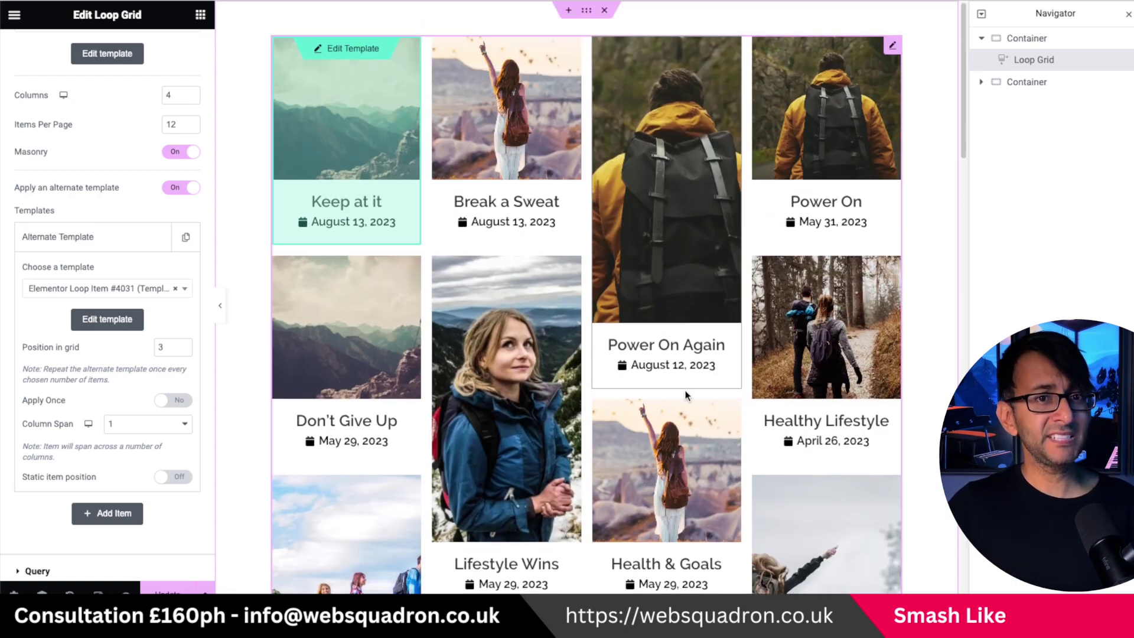